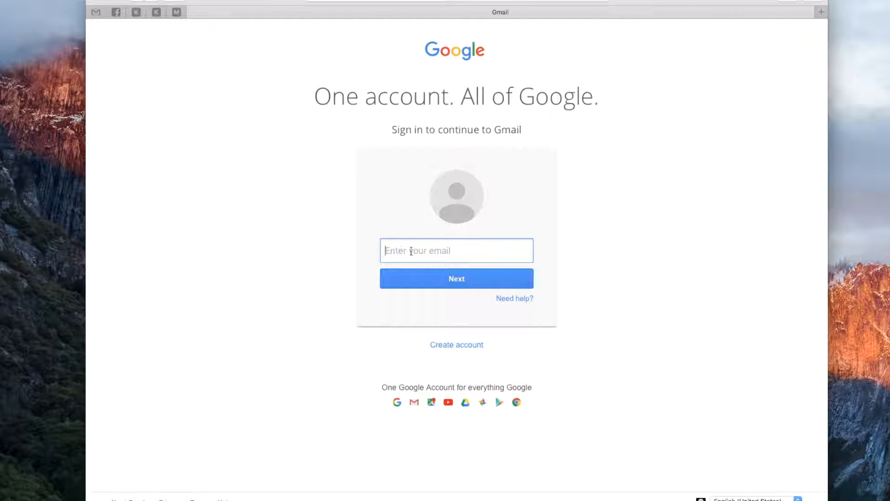
# Step: Start creating a new Google account and fill in the account holder's first and last name
pyautogui.click(457, 346)
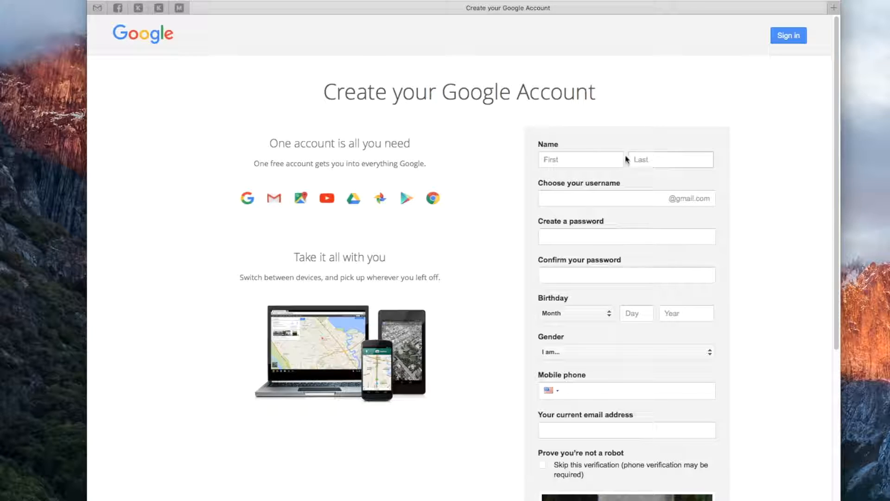
pyautogui.click(603, 159)
pyautogui.click(569, 160)
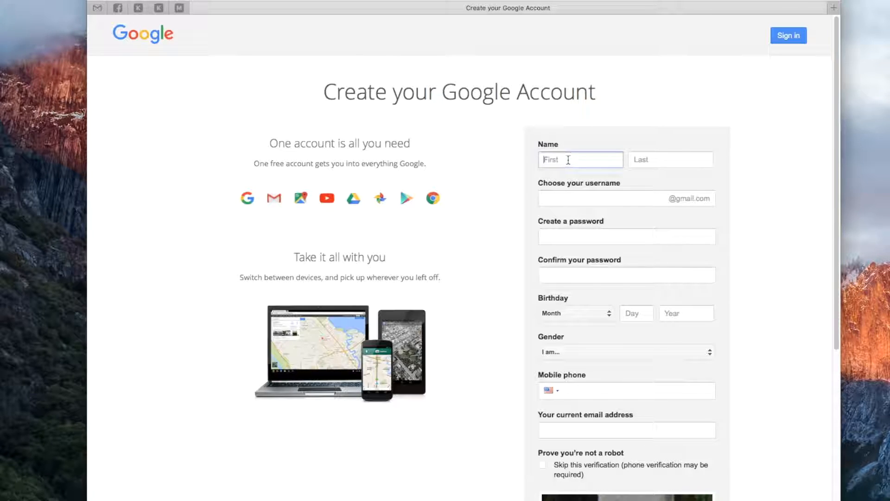
pyautogui.click(644, 162)
pyautogui.click(590, 160)
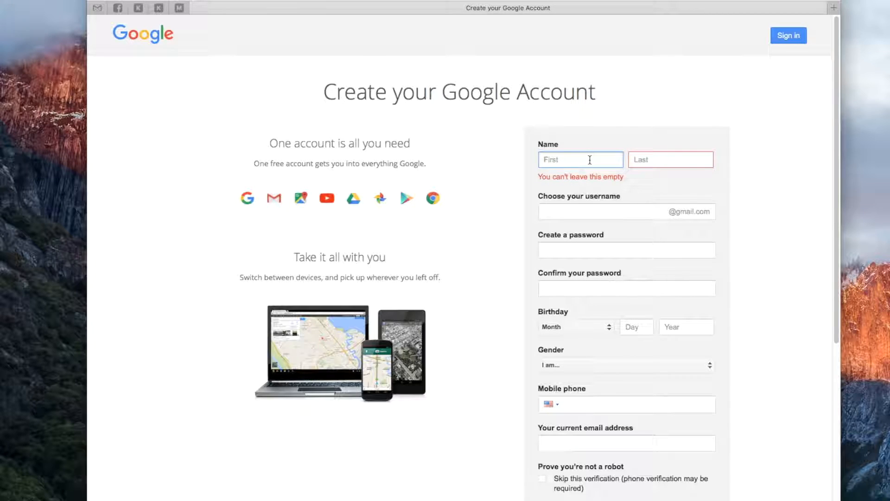
pyautogui.press('Tab')
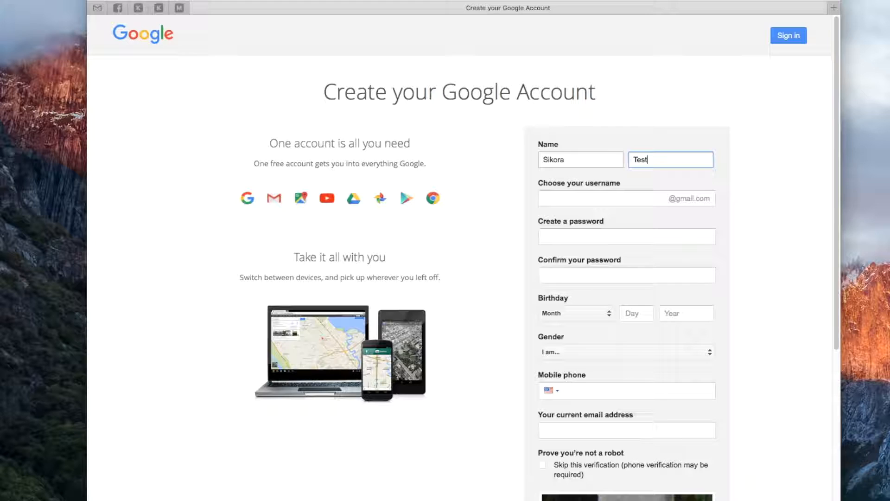
pyautogui.press('Tab')
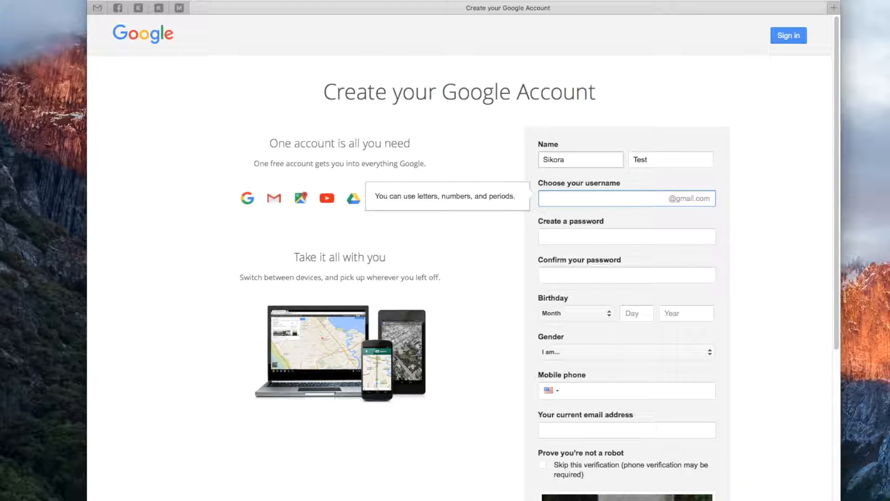
# Step: Choose a Gmail username based on the account holder's name, appending digits until it is accepted as available
pyautogui.press('Tab')
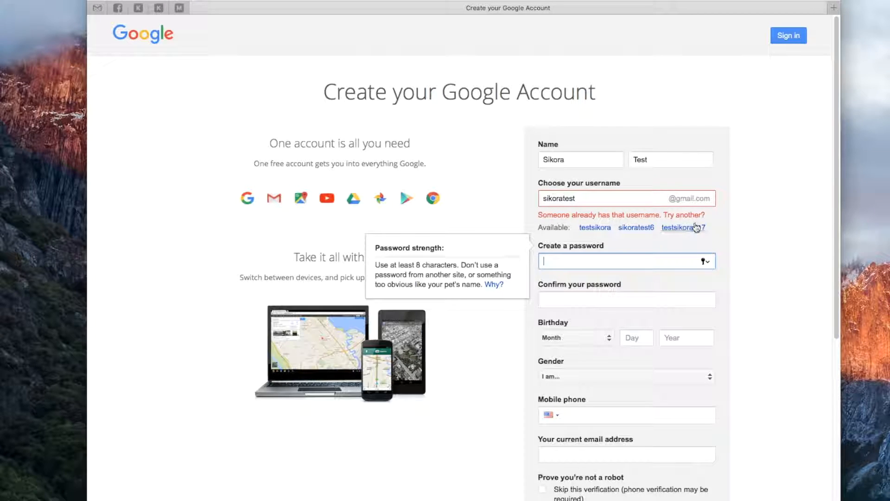
pyautogui.click(600, 198)
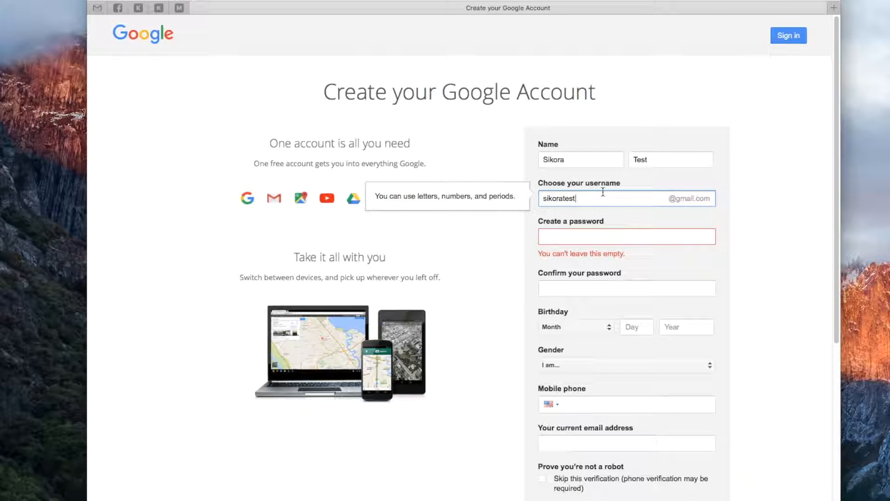
pyautogui.press('Tab')
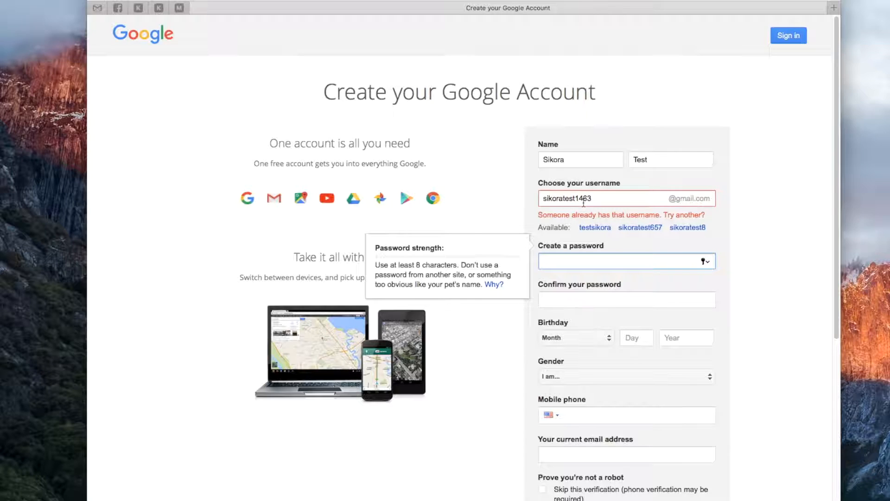
pyautogui.click(613, 199)
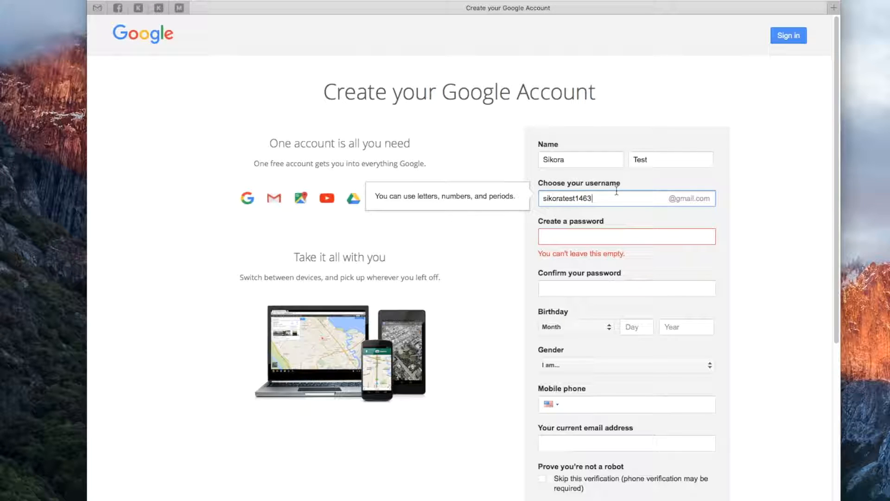
pyautogui.write('1')
pyautogui.press('Tab')
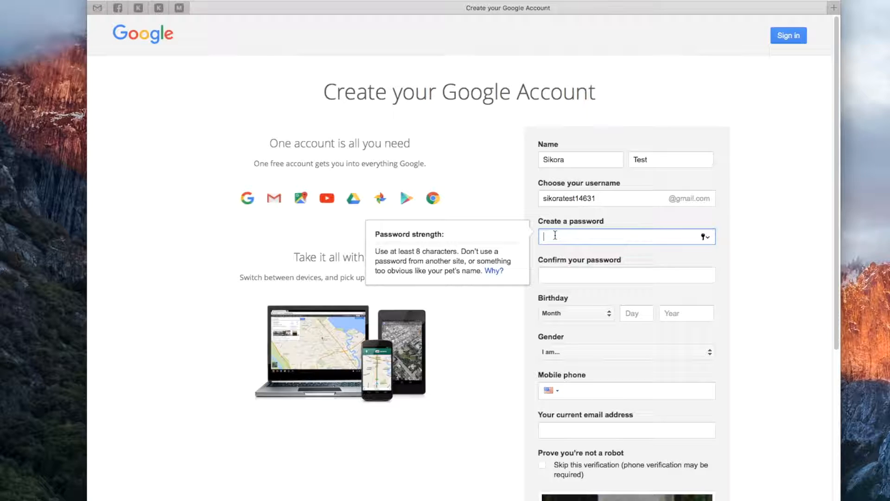
# Step: Create the account password and enter the same password again to confirm it
pyautogui.write('••••••••••')
pyautogui.press('BackSpace')
pyautogui.press('BackSpace')
pyautogui.press('BackSpace')
pyautogui.doubleClick(552, 237)
pyautogui.write('a•••••••••')
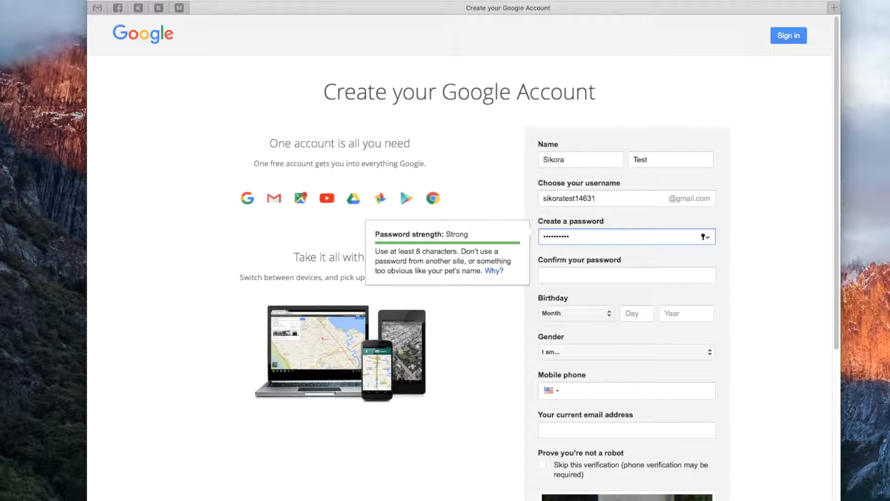
pyautogui.press('Tab')
pyautogui.write('•••••••')
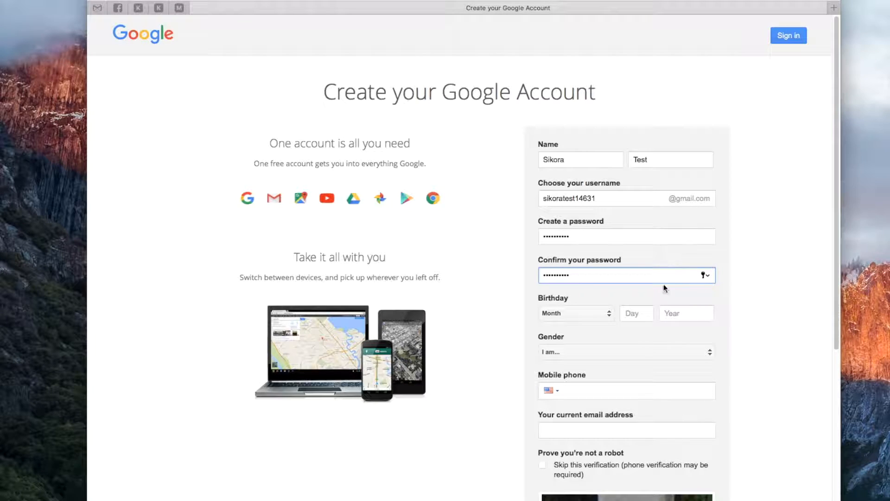
pyautogui.press('Tab')
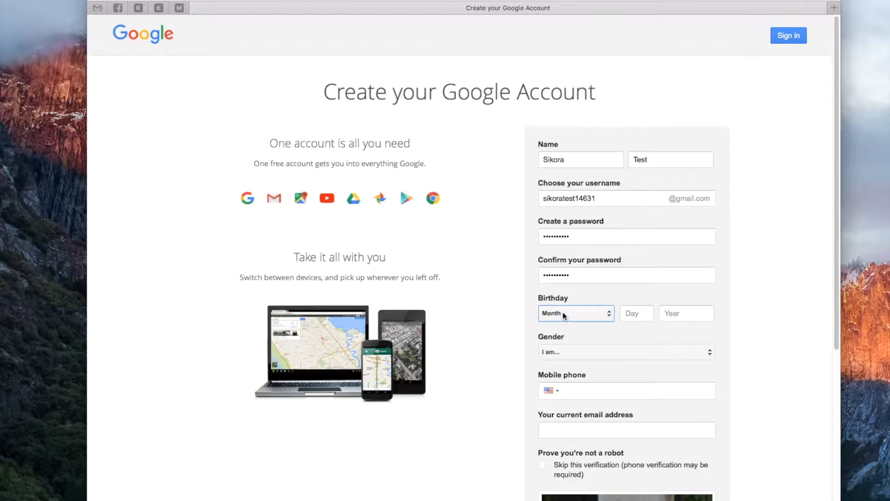
# Step: Fill in the account holder's date of birth with month, day and year
pyautogui.click(574, 312)
pyautogui.click(580, 315)
pyautogui.click(638, 317)
pyautogui.press('Tab')
pyautogui.press('Tab')
# Step: Set the gender in the account form to Other
pyautogui.click(592, 353)
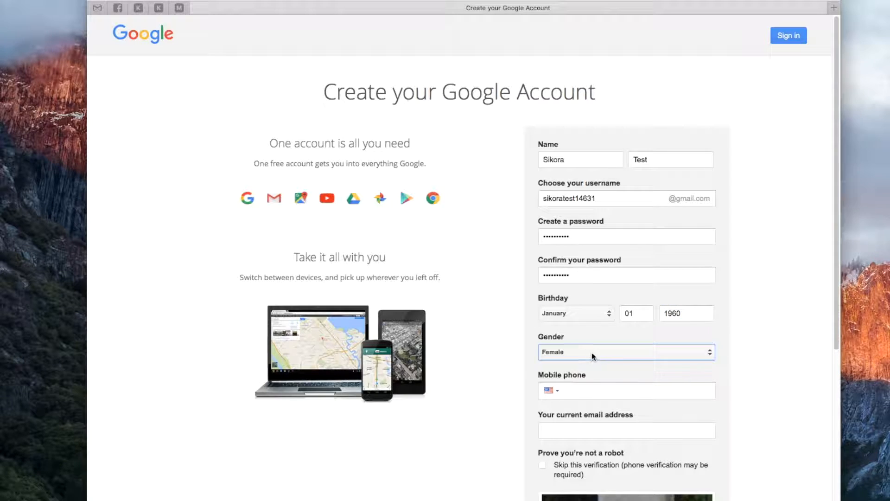
pyautogui.click(592, 356)
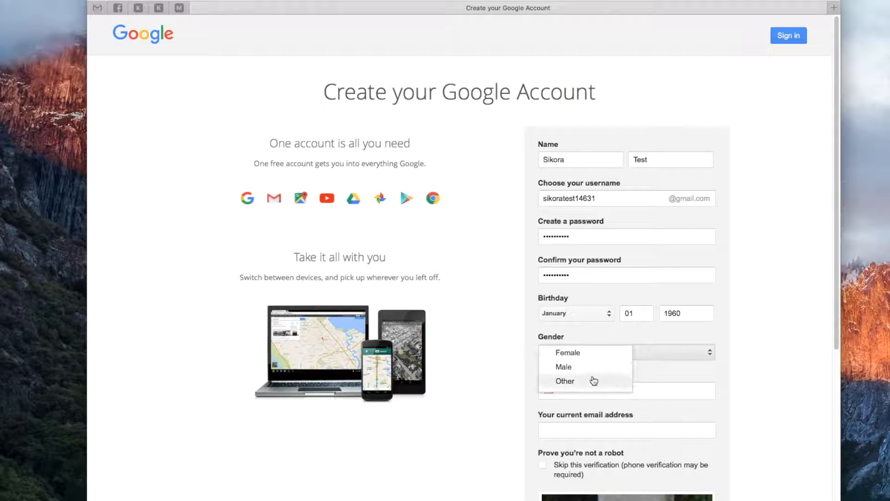
pyautogui.click(568, 381)
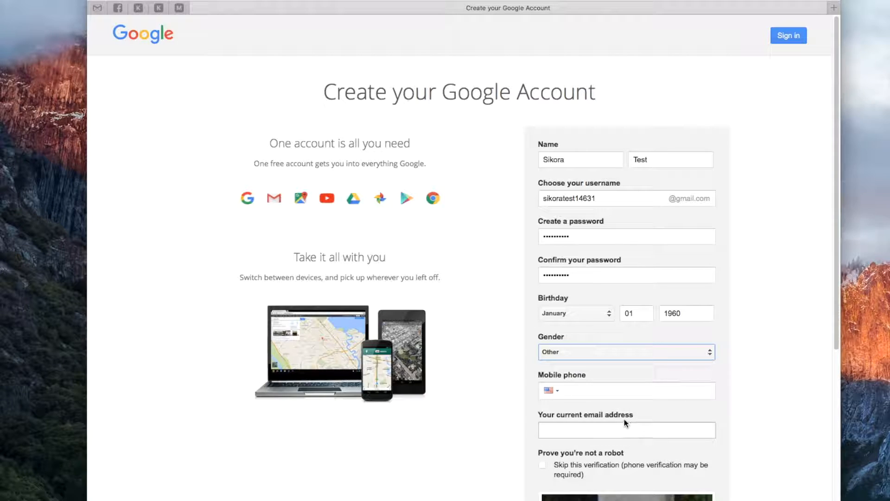
# Step: Fill in the account holder's mobile phone number, keeping the United States country code
pyautogui.click(605, 394)
pyautogui.press('Tab')
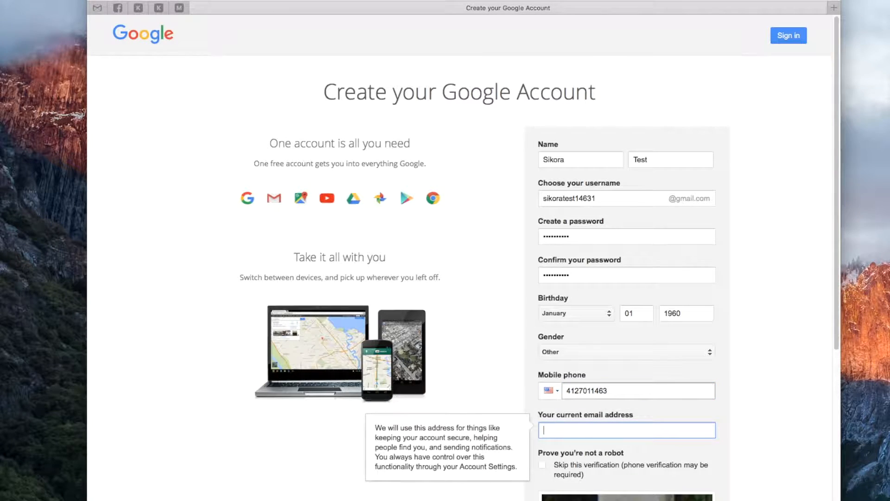
pyautogui.click(641, 397)
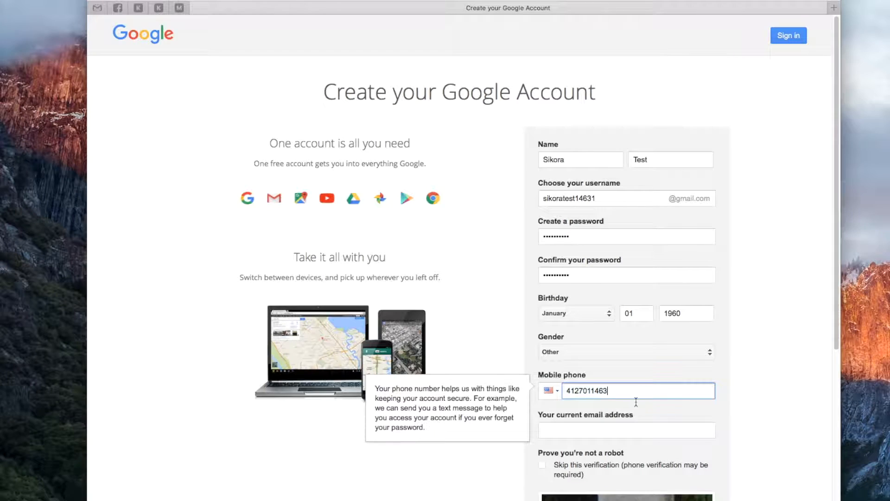
# Step: Enter the account holder's existing e-mail address as the current email address
pyautogui.click(621, 429)
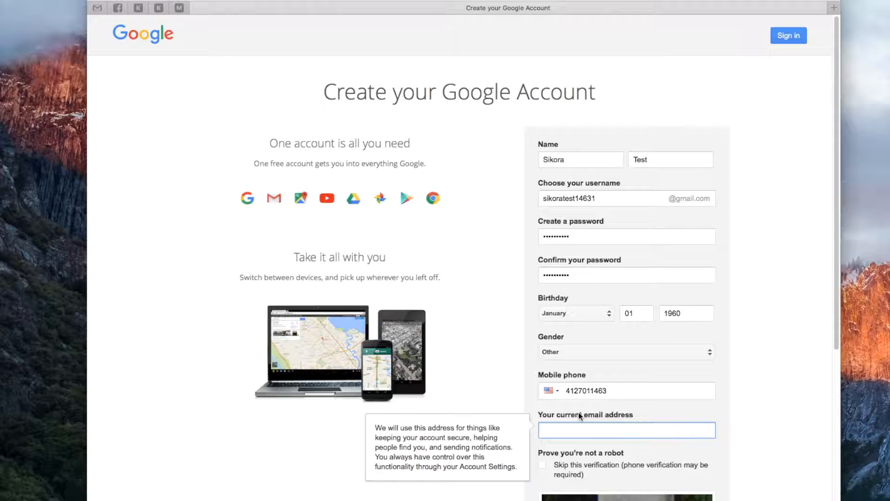
# Step: Enter the text from the robot-check image and agree to the Google Terms of Service and Privacy Policy
pyautogui.scroll(-5, 537, 391)
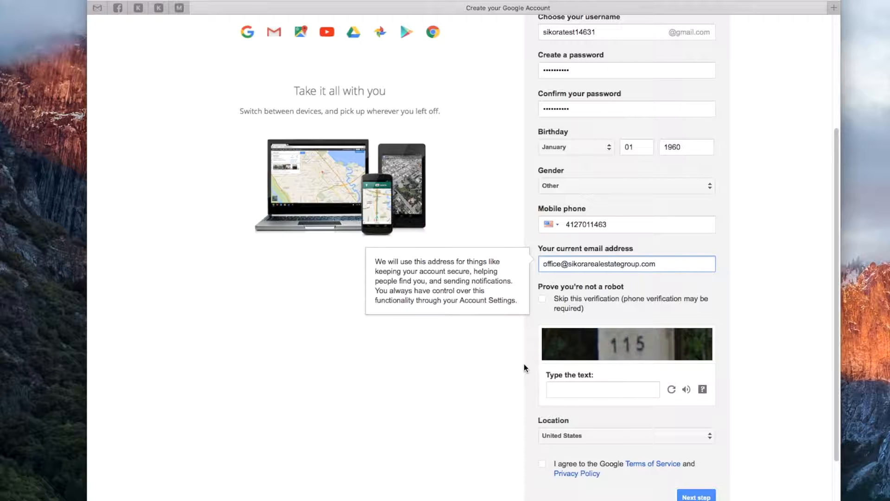
pyautogui.scroll(-1, 524, 364)
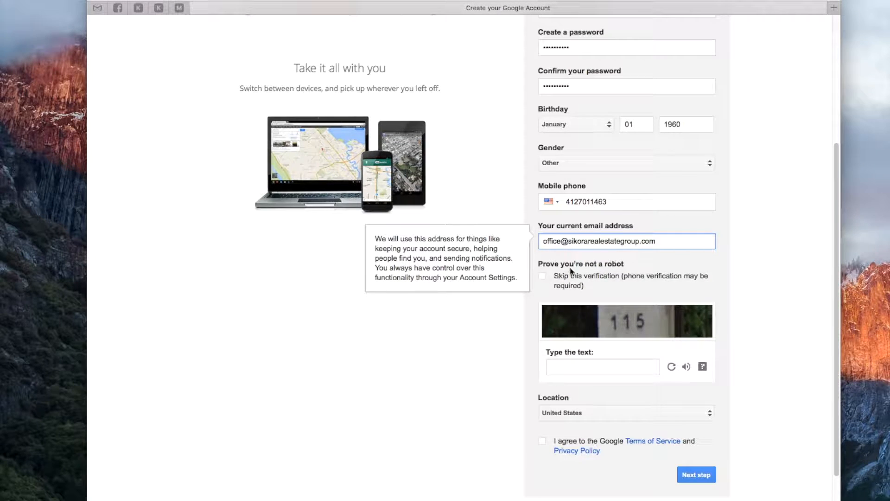
pyautogui.click(579, 366)
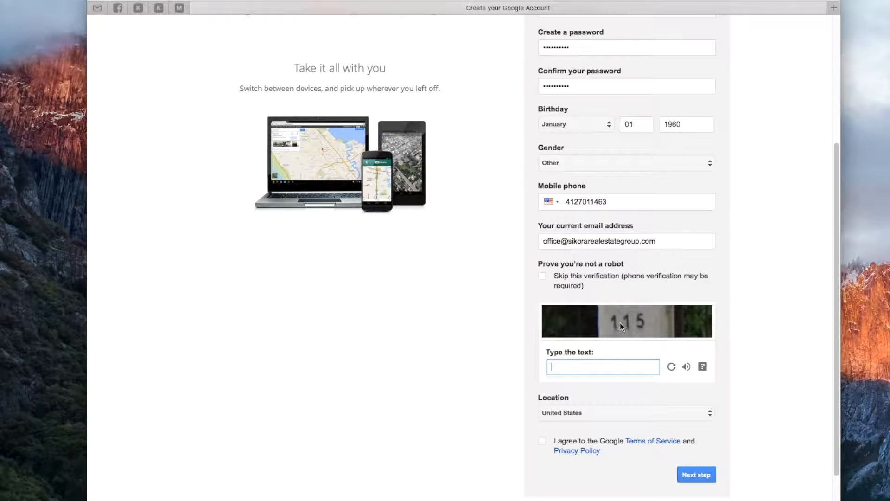
pyautogui.write('115')
pyautogui.scroll(-2, 542, 451)
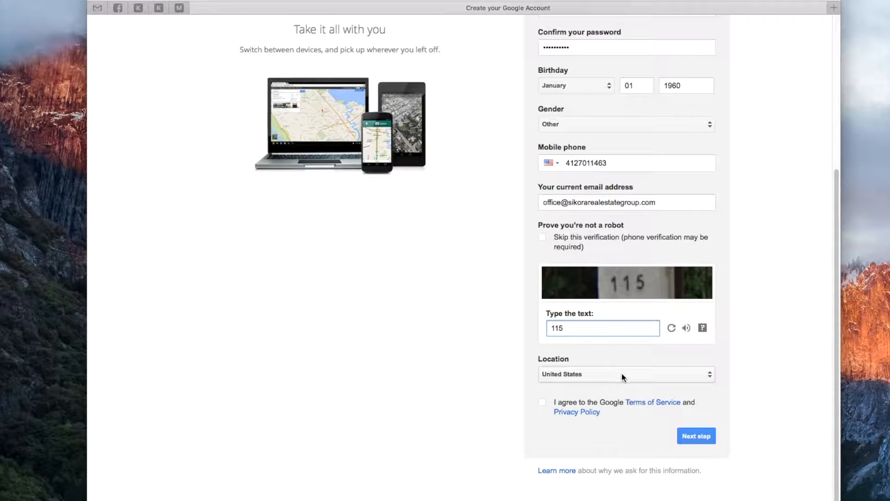
pyautogui.click(543, 405)
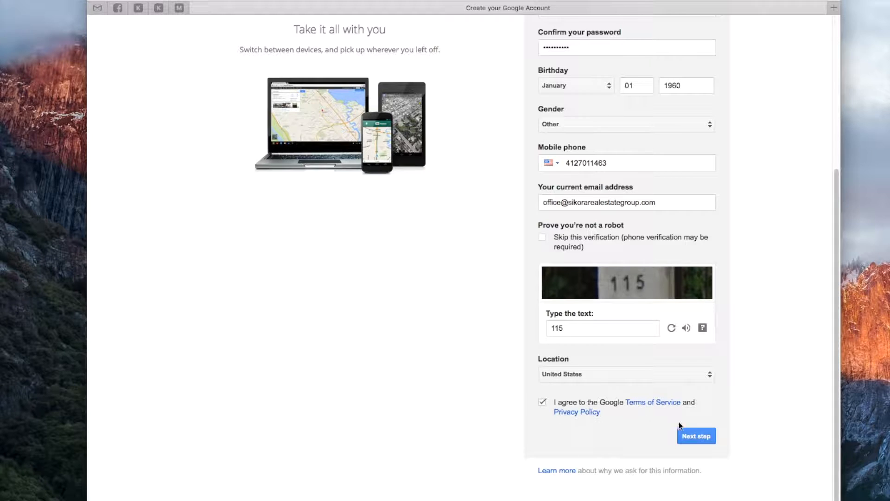
# Step: Submit the account form and continue to the new Gmail inbox, dismissing the introductory tour
pyautogui.click(703, 438)
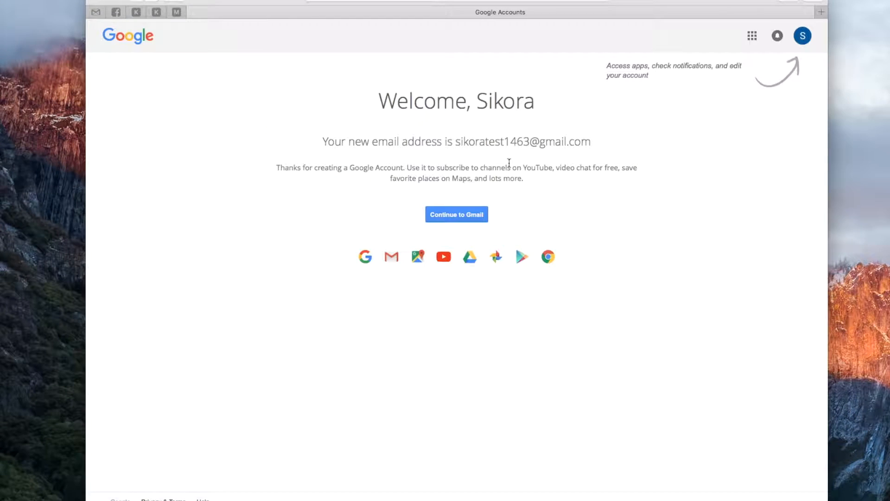
pyautogui.click(452, 217)
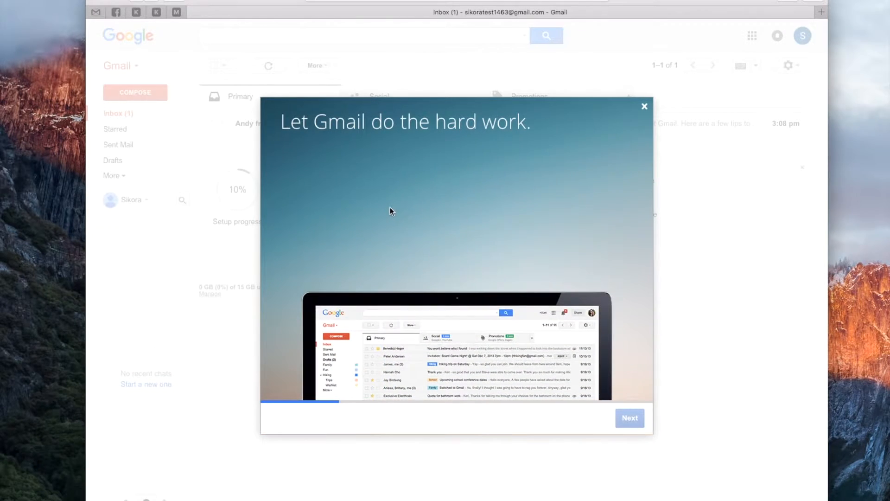
pyautogui.click(645, 107)
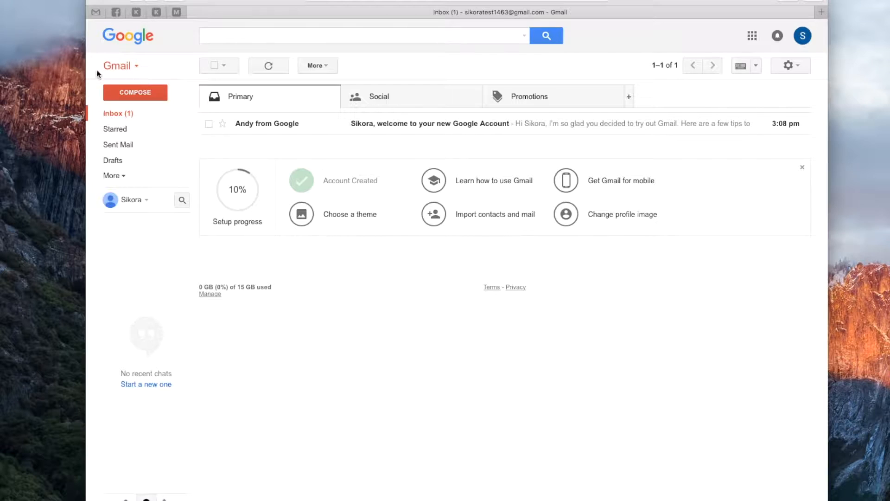
# Step: Compose a new message and add the office's e-mail address as its recipient
pyautogui.click(138, 92)
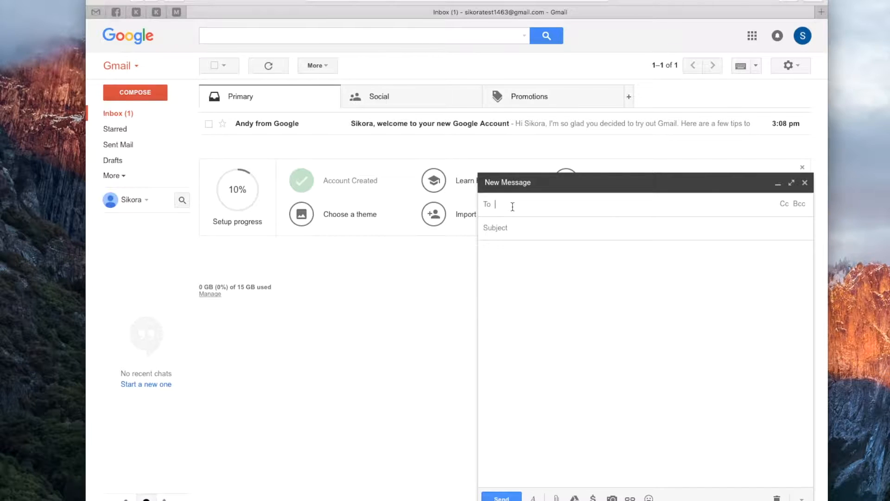
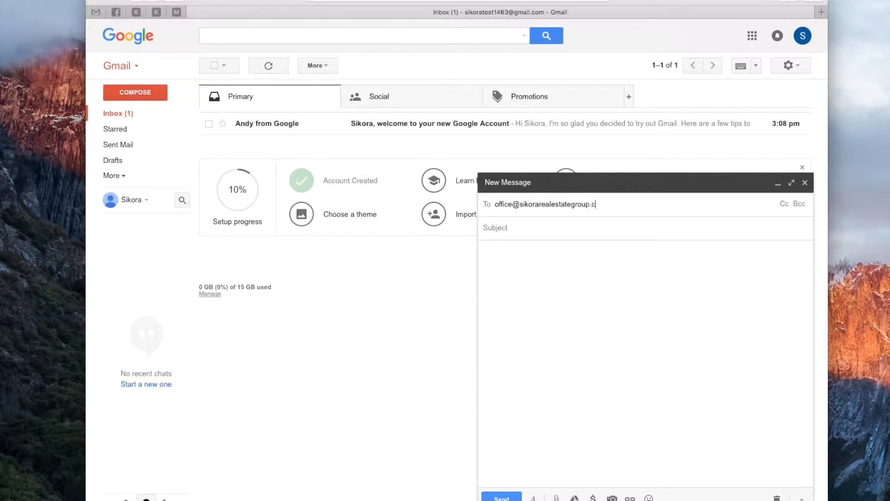
pyautogui.press('Return')
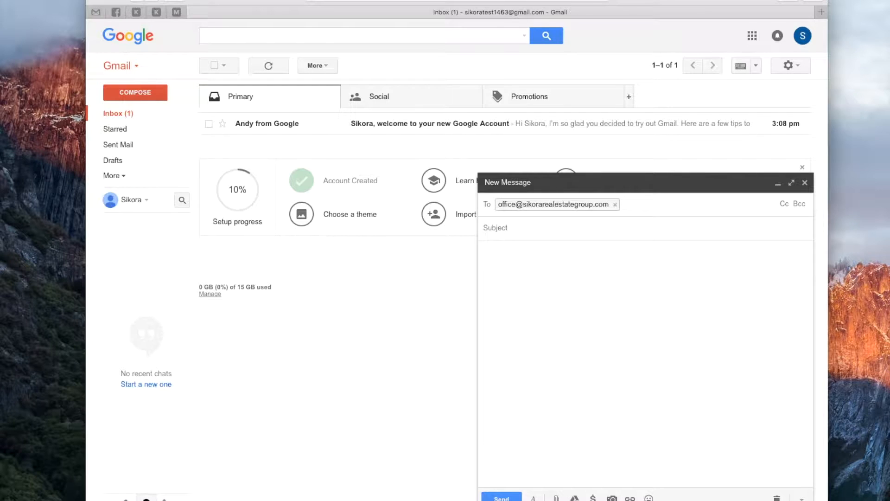
# Step: Give the message the subject "New Email Address"
pyautogui.click(505, 227)
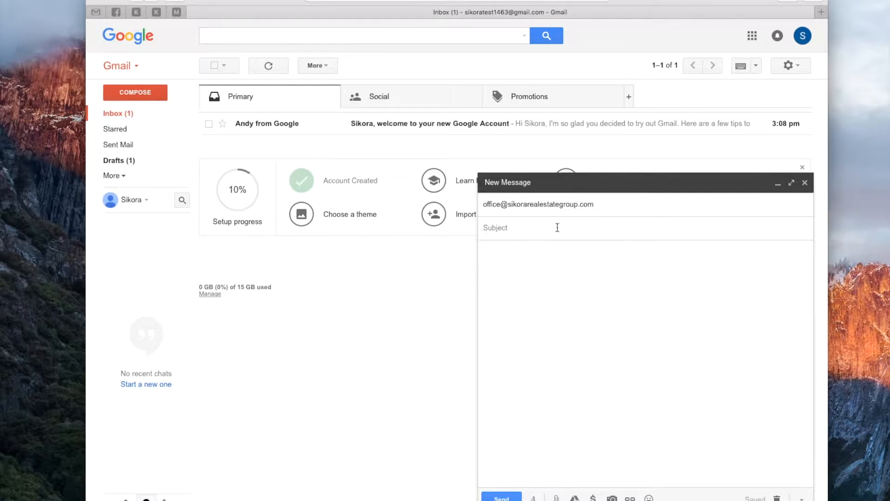
pyautogui.write('New Email Address')
pyautogui.press('Tab')
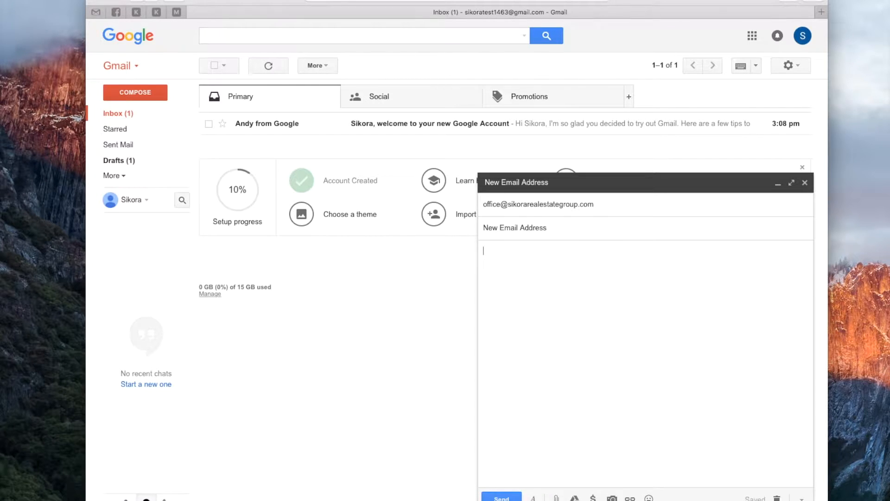
# Step: Write the message body "Here is my new email address. Thanks for the help! :)" and send the e-mail
pyautogui.write('Here is my new email add')
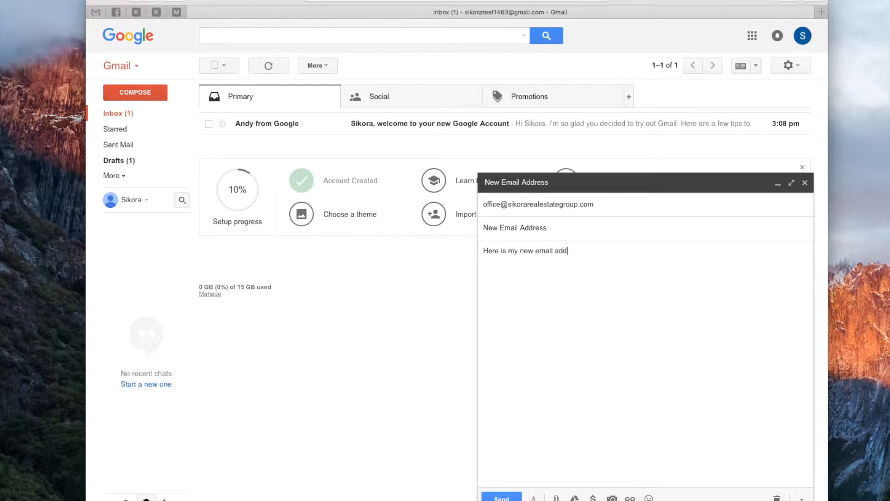
pyautogui.write('ress. Thanks for the help! :)')
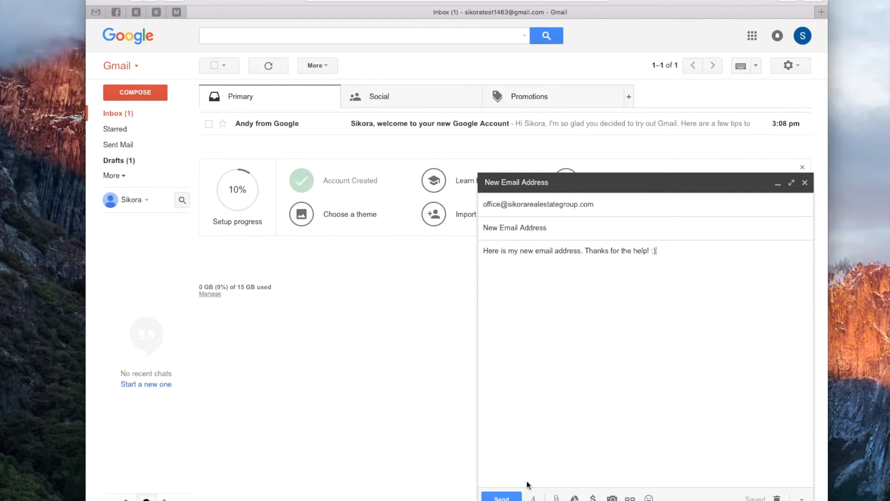
pyautogui.click(501, 498)
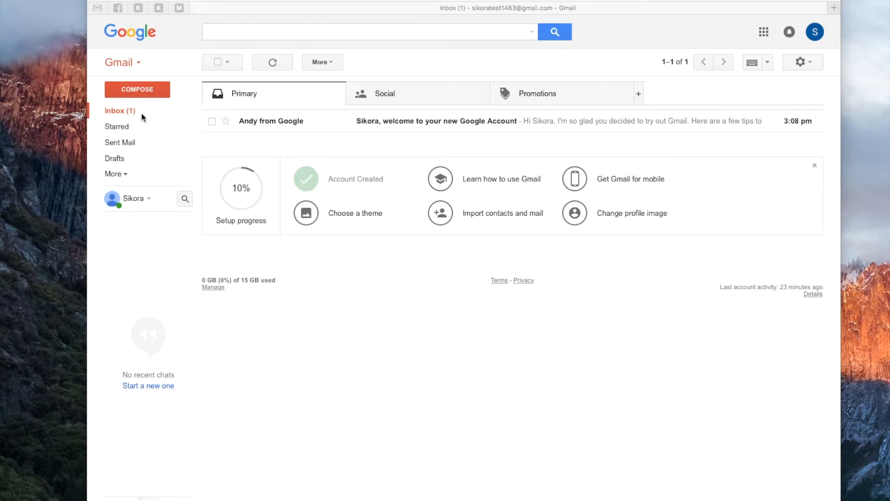
# Step: Open the welcome message from Google in the inbox and read through its beginning
pyautogui.click(119, 112)
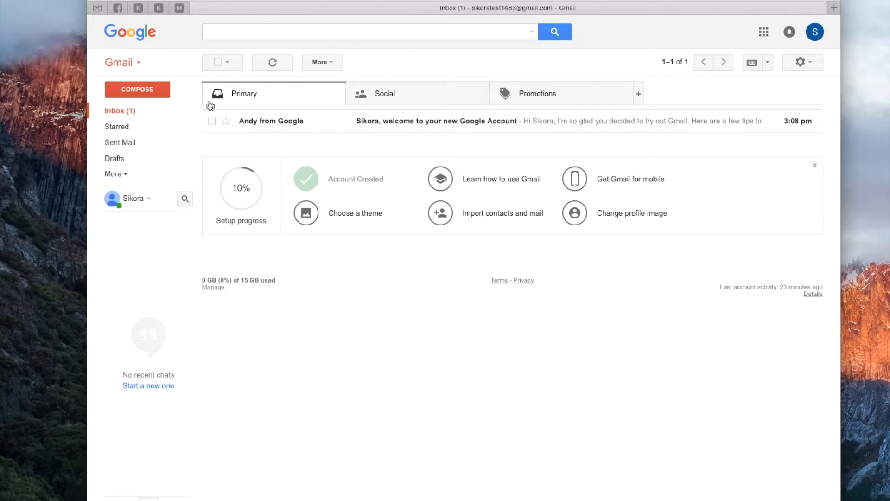
pyautogui.click(371, 124)
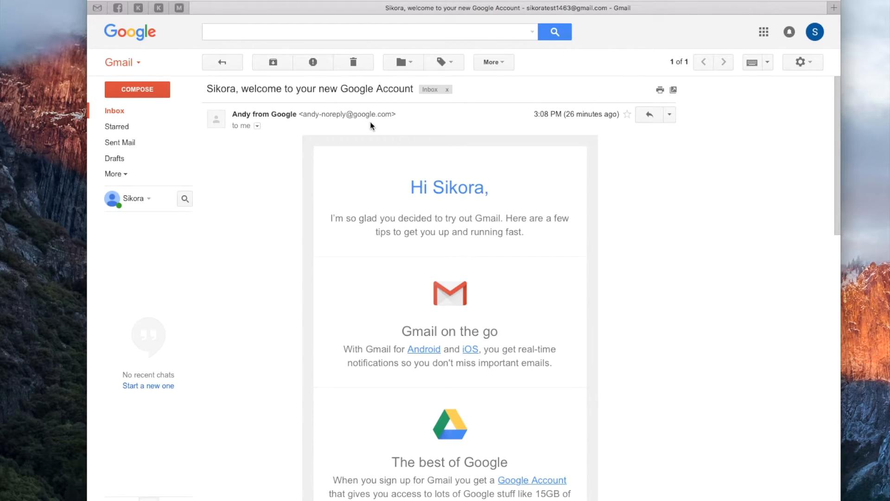
pyautogui.scroll(-3, 417, 242)
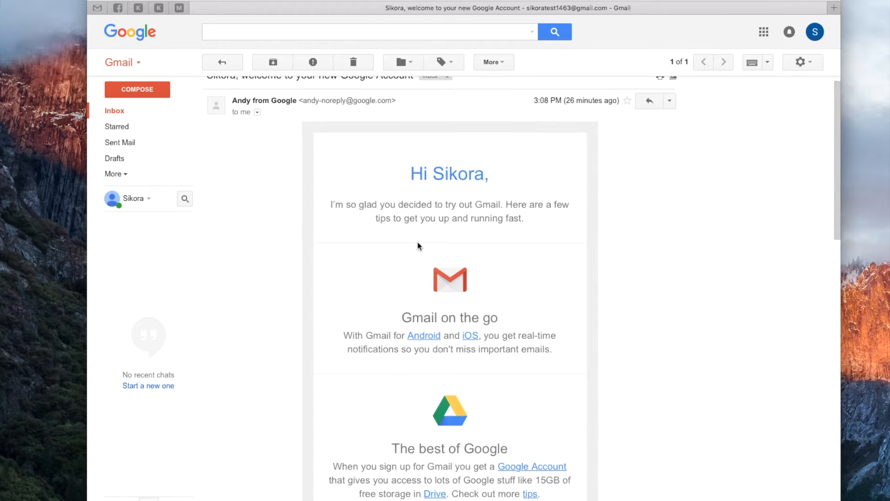
pyautogui.scroll(3, 417, 241)
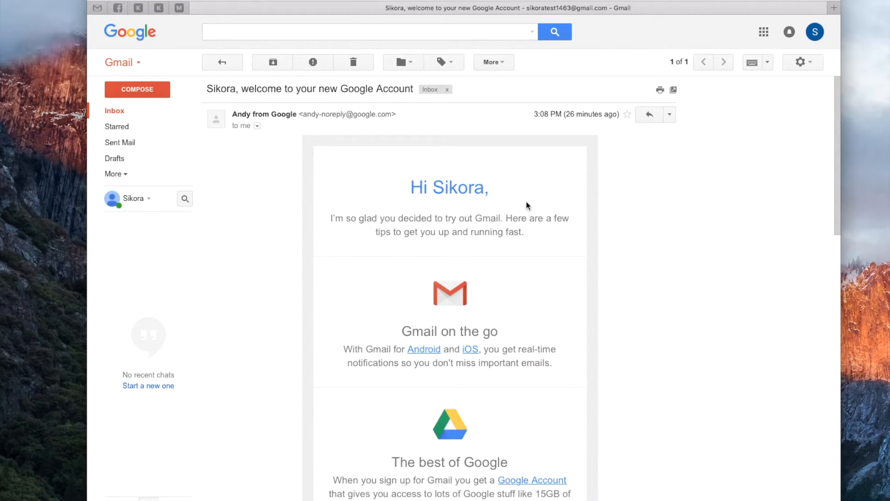
# Step: Reply to Google's welcome message with the text "Thanks for the message." and send the reply
pyautogui.click(650, 115)
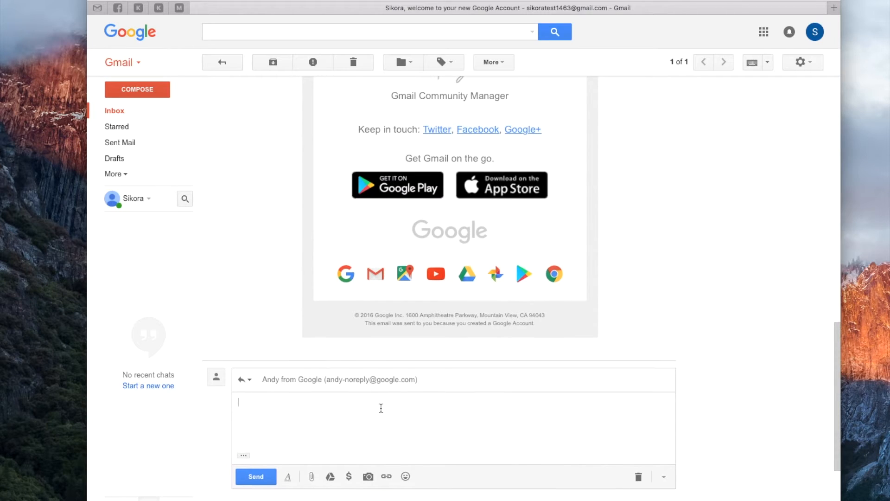
pyautogui.write('Th')
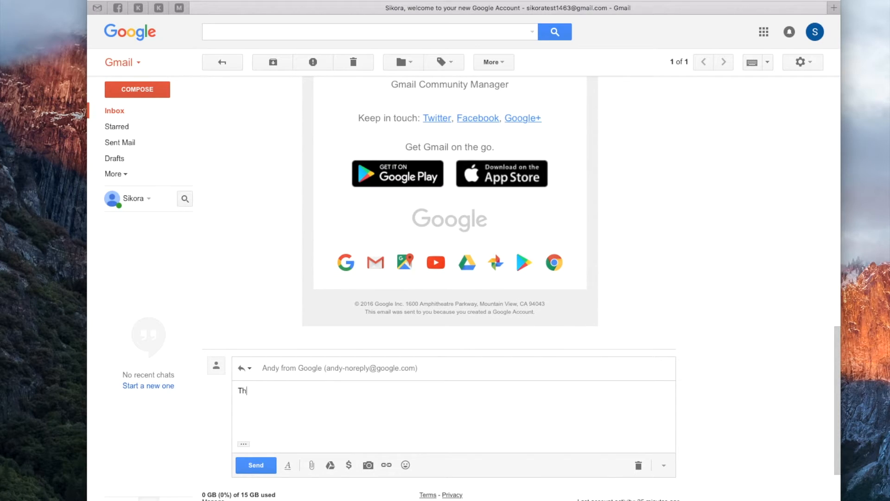
pyautogui.write('anks for the message.')
pyautogui.click(255, 465)
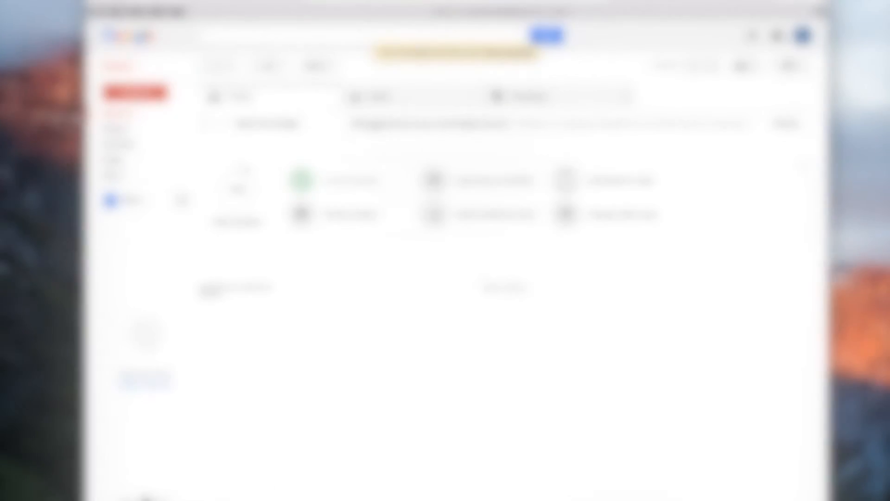